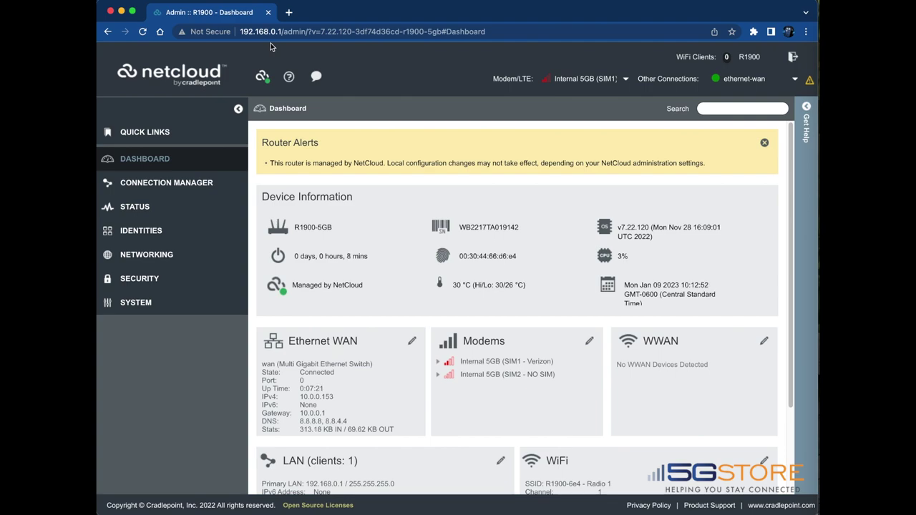
- Reorder the Connection Manager WAN priority so Ethernet sits above the modem profile
click(174, 185)
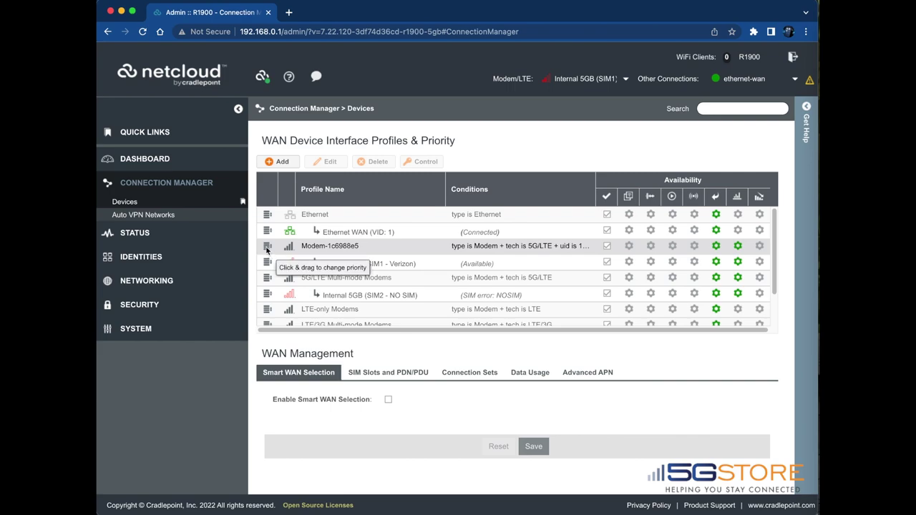
drag(269, 252, 266, 215)
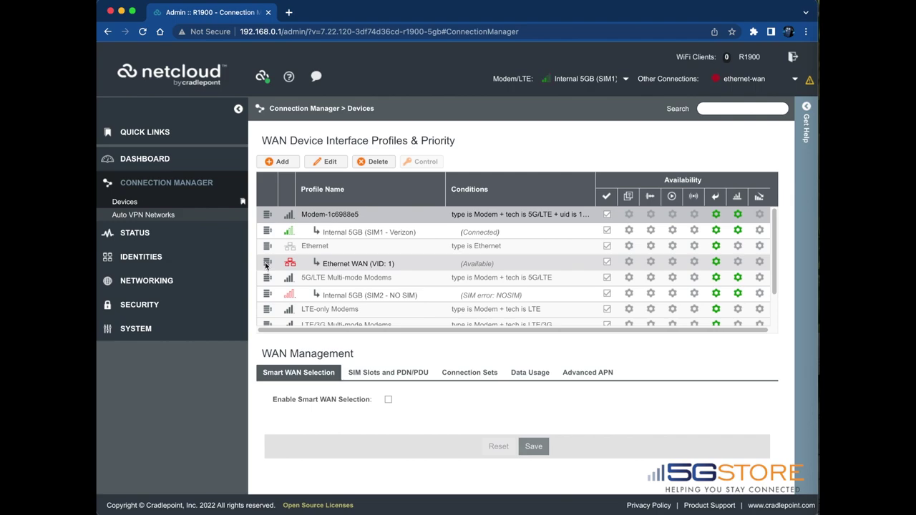
drag(266, 246, 266, 212)
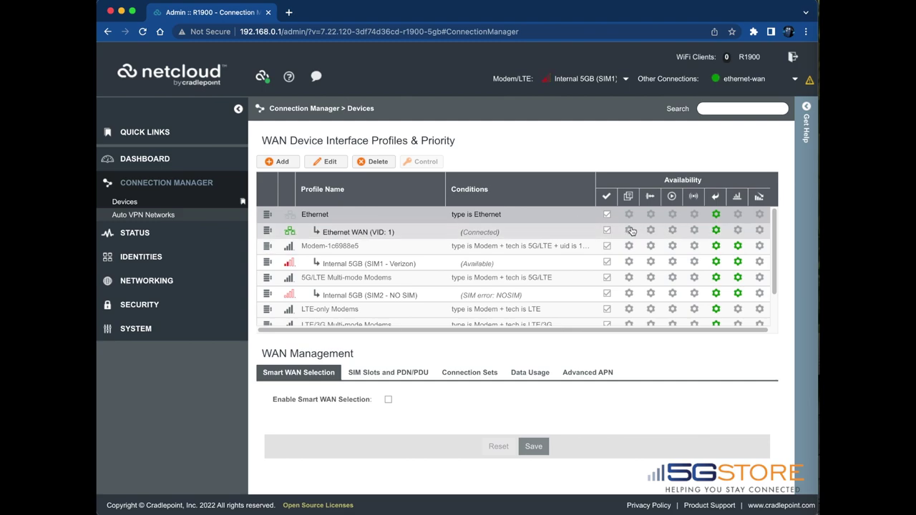
- Open the Ethernet WAN's WAN Verify settings with the stability check left off, and list the IPv4 monitoring methods
click(694, 230)
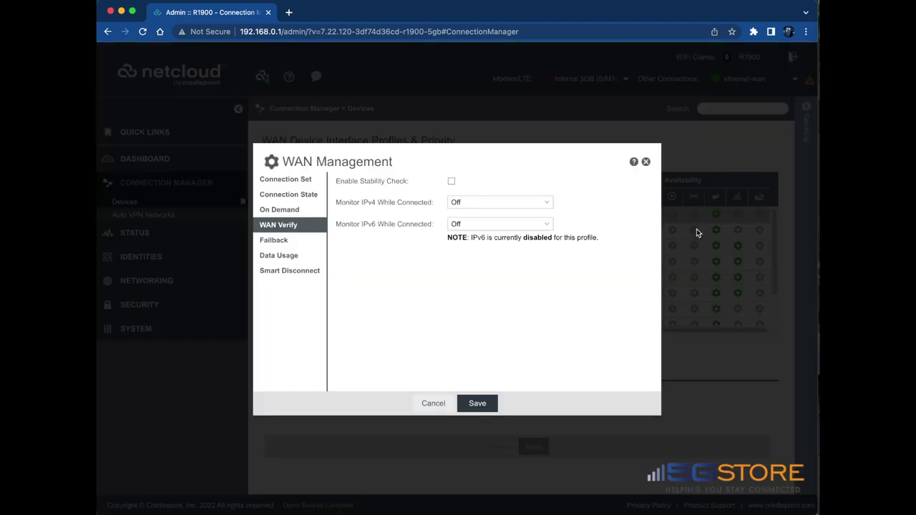
click(452, 182)
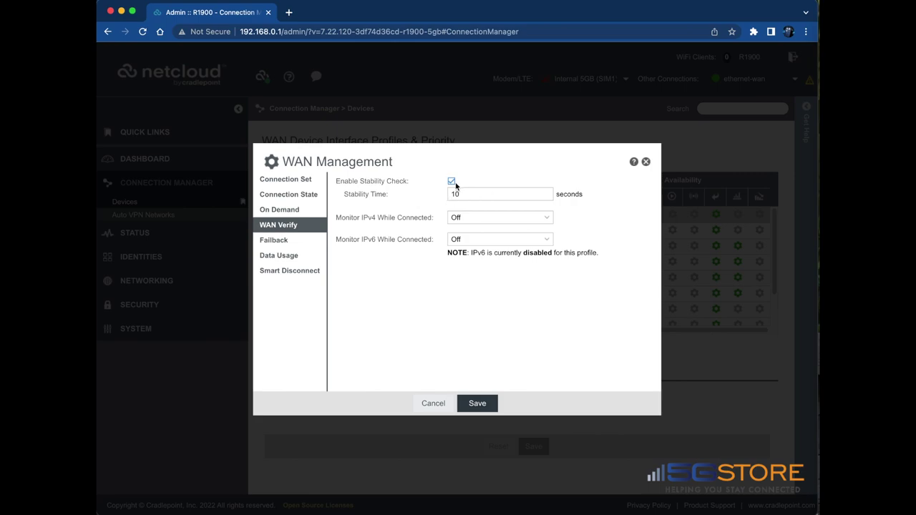
click(451, 181)
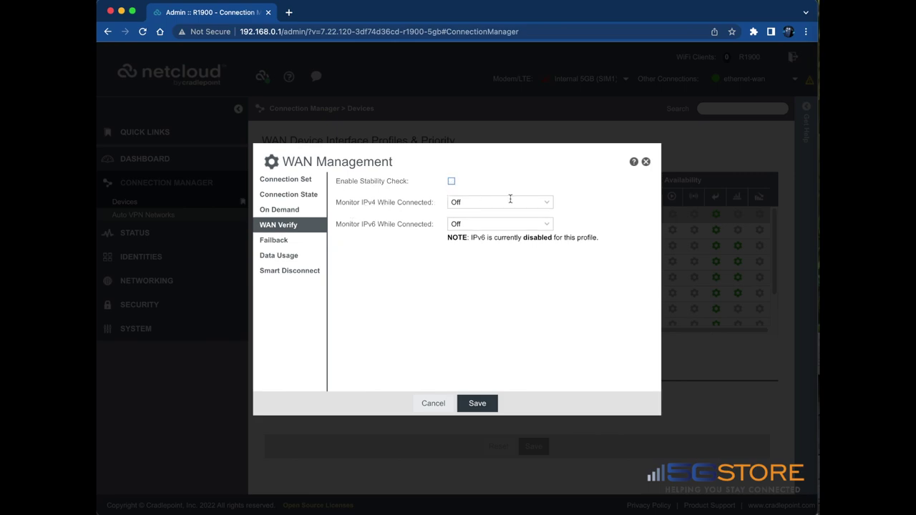
click(550, 203)
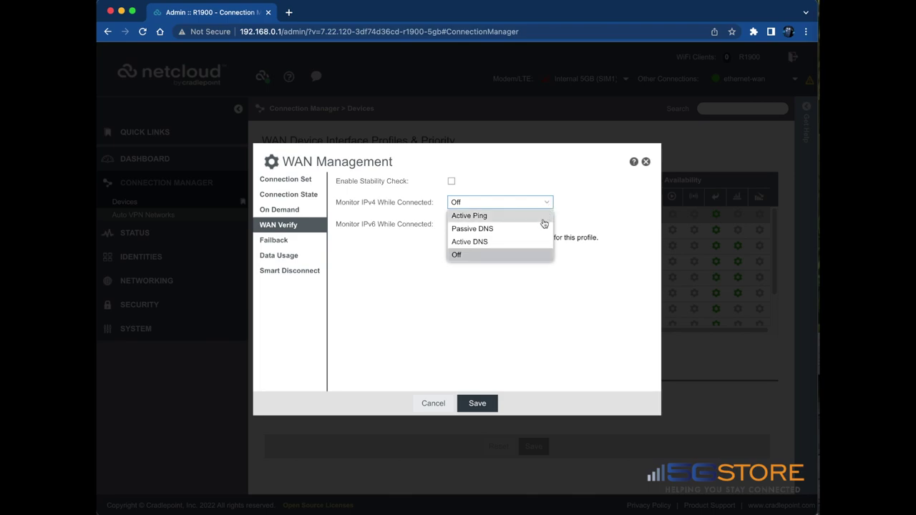
- Monitor Ethernet IPv4 with Active Ping to 8.8.8.8 and a roughly 216-second idle check interval
click(539, 216)
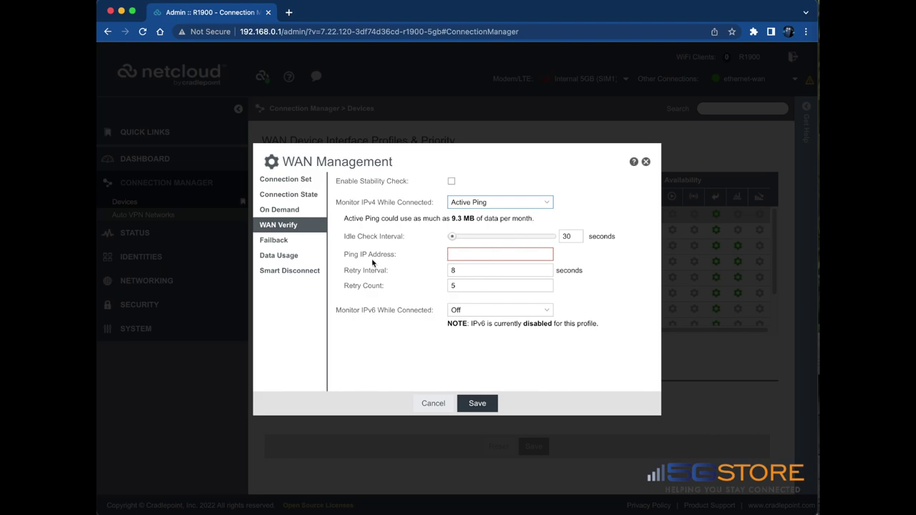
click(480, 254)
text(8)
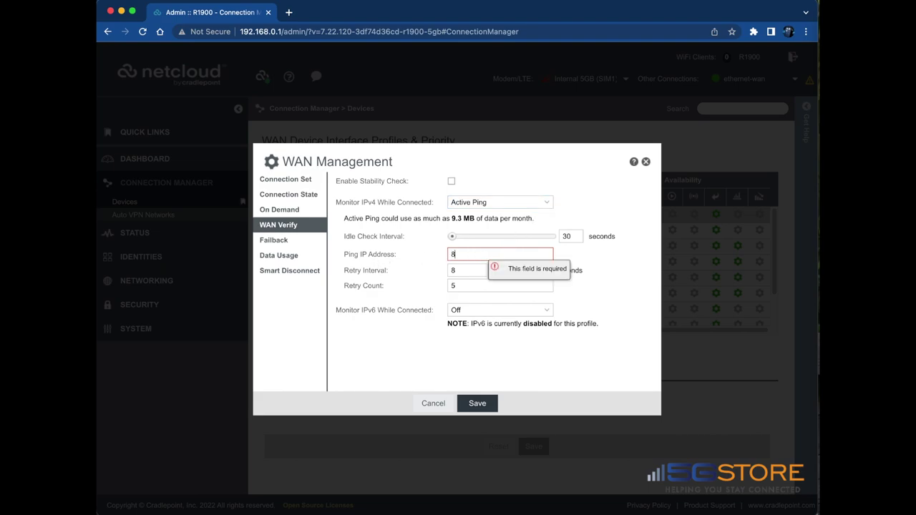
text(.8.8.8)
mouse_move(451, 236)
mouse_down()
mouse_move(465, 238)
mouse_move(431, 230)
mouse_move(457, 237)
mouse_up()
click(454, 237)
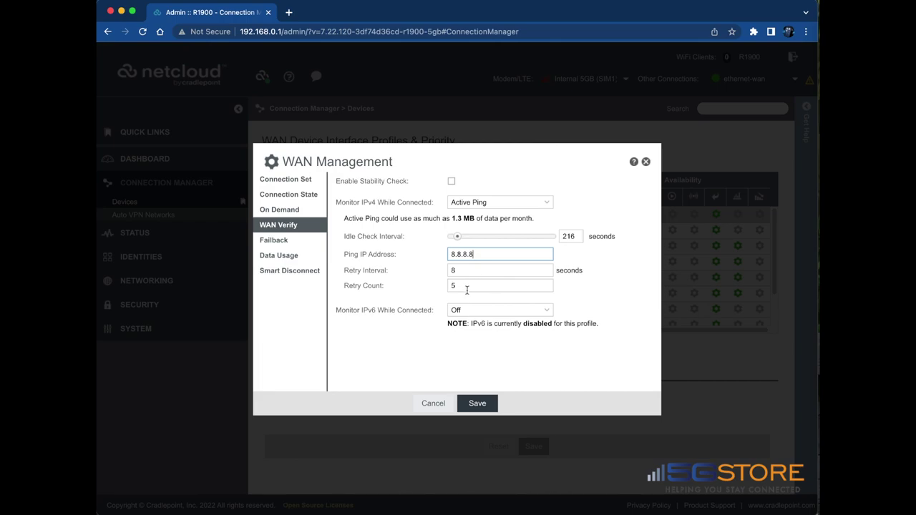
- Set the Ethernet Failback Mode to Usage after trying Immediate and Time
click(291, 247)
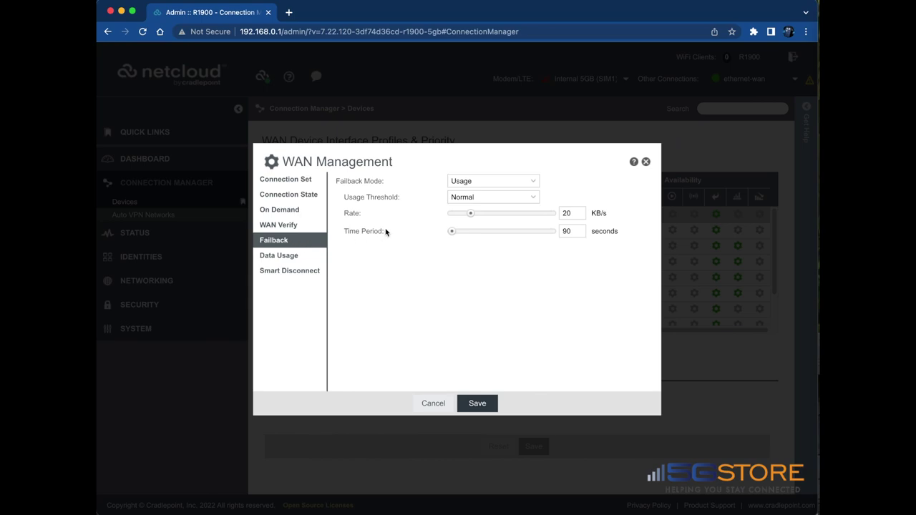
click(536, 186)
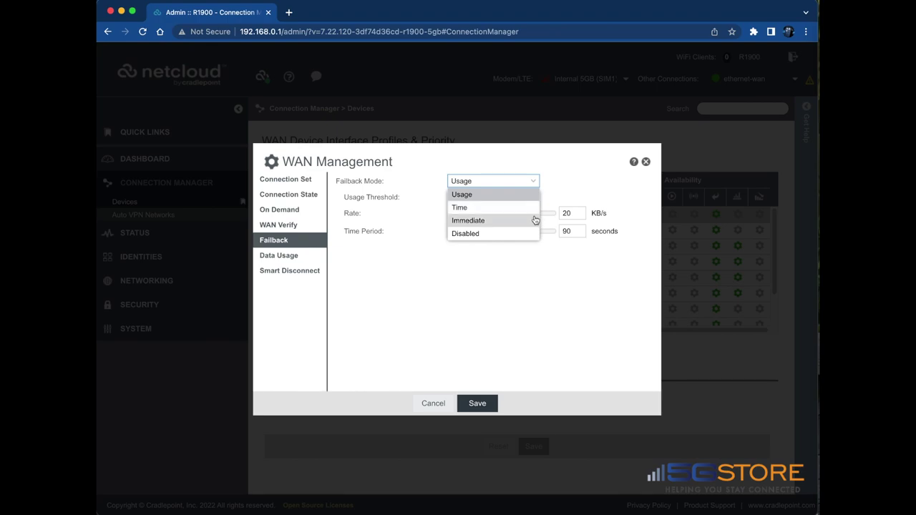
click(535, 220)
click(532, 185)
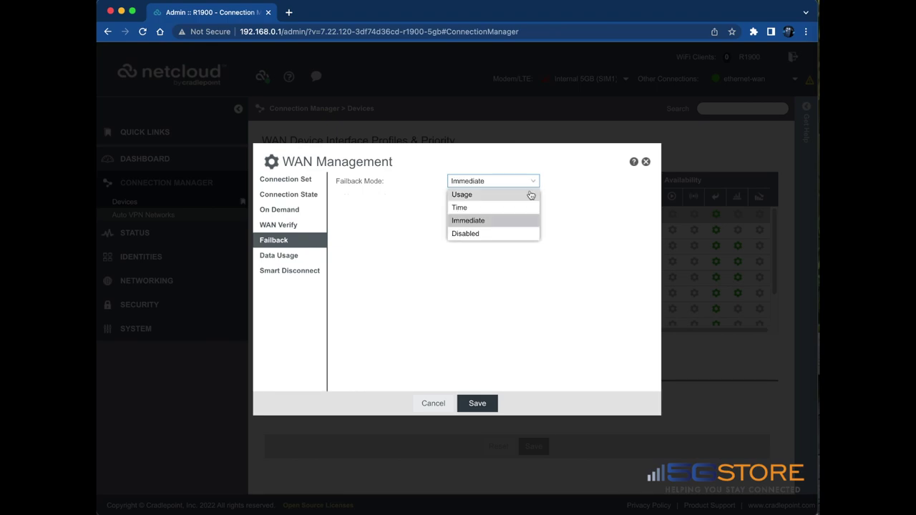
click(527, 208)
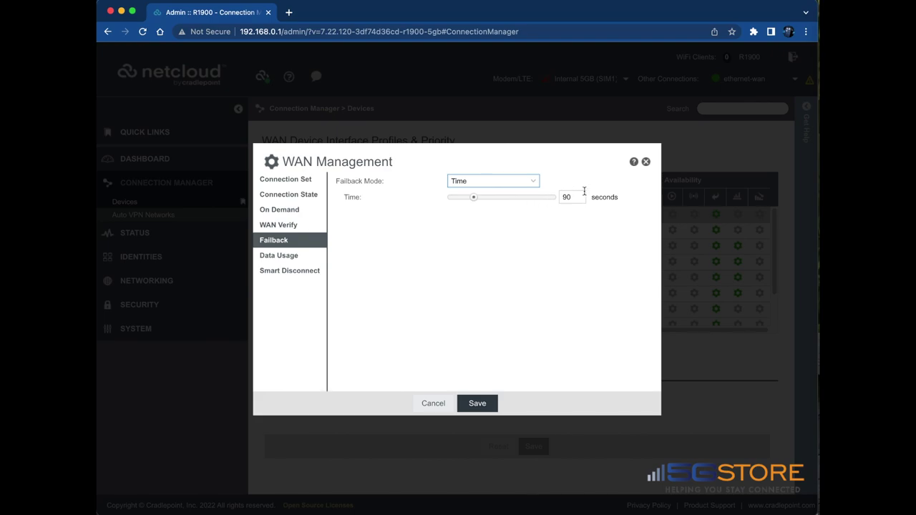
click(533, 184)
click(516, 195)
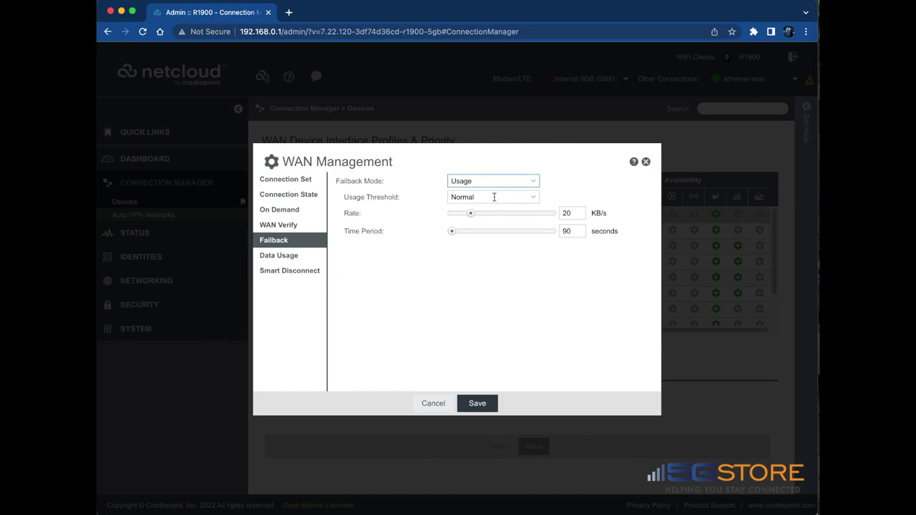
- Set the usage threshold to Normal and save the Ethernet WAN management settings
click(490, 199)
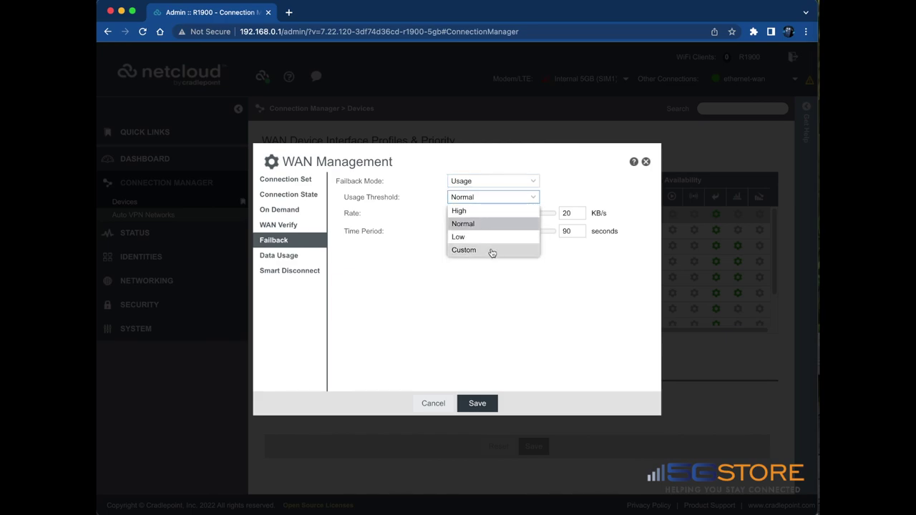
click(491, 250)
click(493, 197)
click(493, 222)
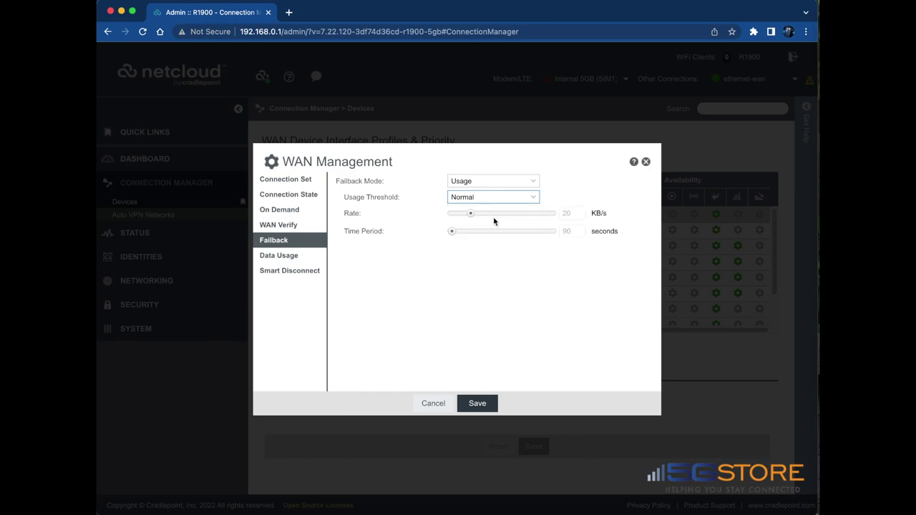
click(477, 404)
click(453, 302)
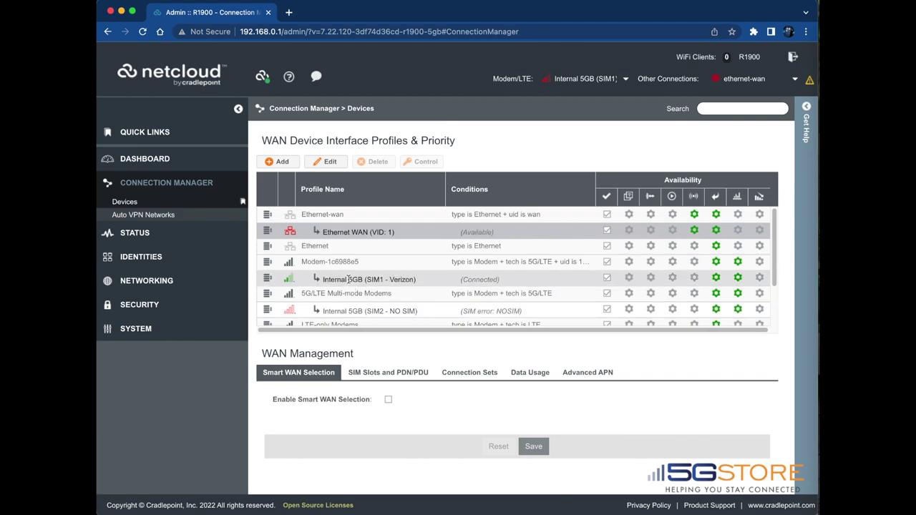
- Set the SIM1 modem's WAN Verify to Active Ping 8.8.8.8 with a 119-second idle check
click(693, 279)
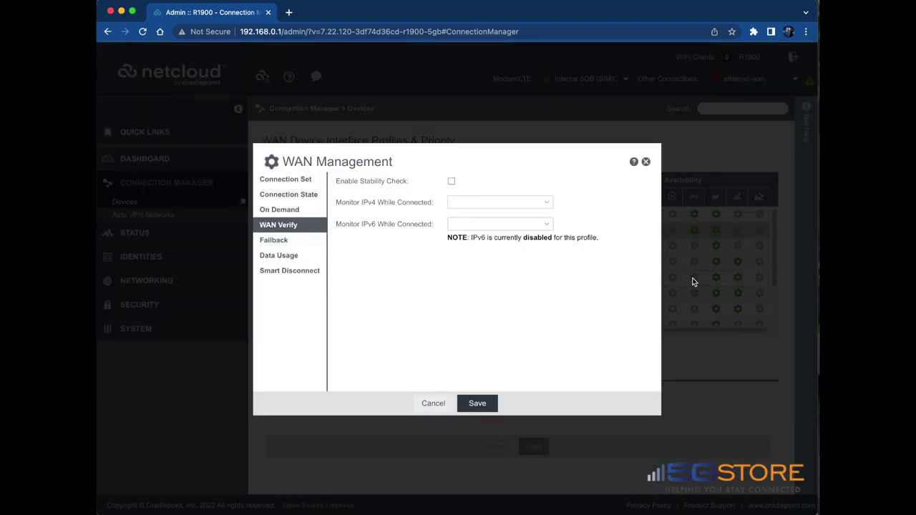
click(478, 202)
click(537, 212)
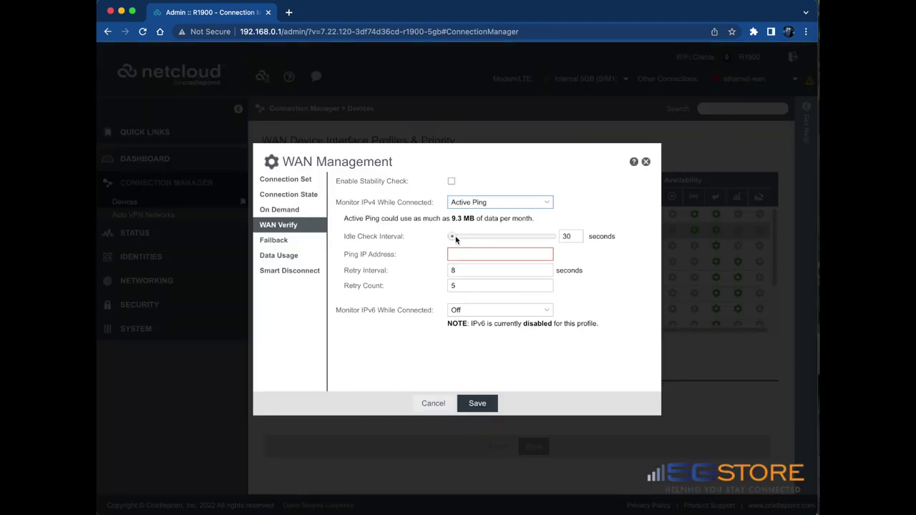
mouse_move(456, 241)
mouse_down()
mouse_move(467, 239)
mouse_move(455, 237)
mouse_up()
click(465, 254)
text(8.8.8.8)
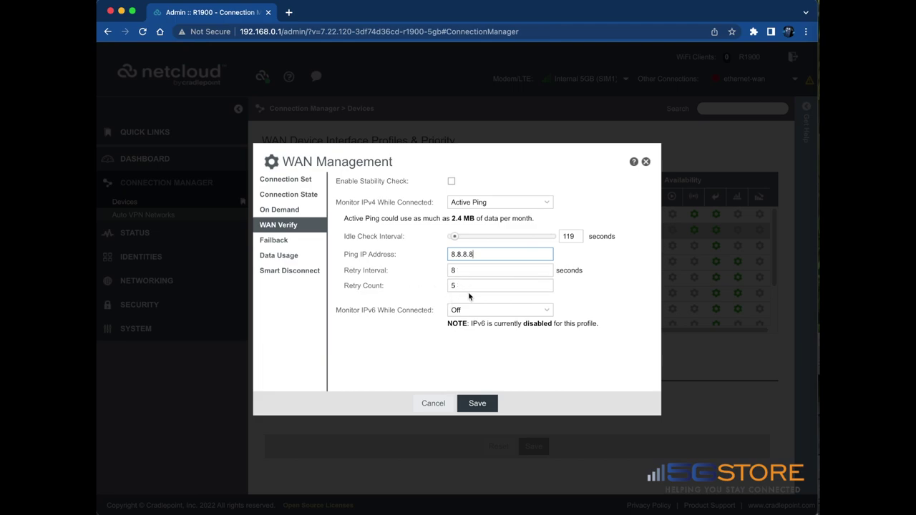
click(274, 240)
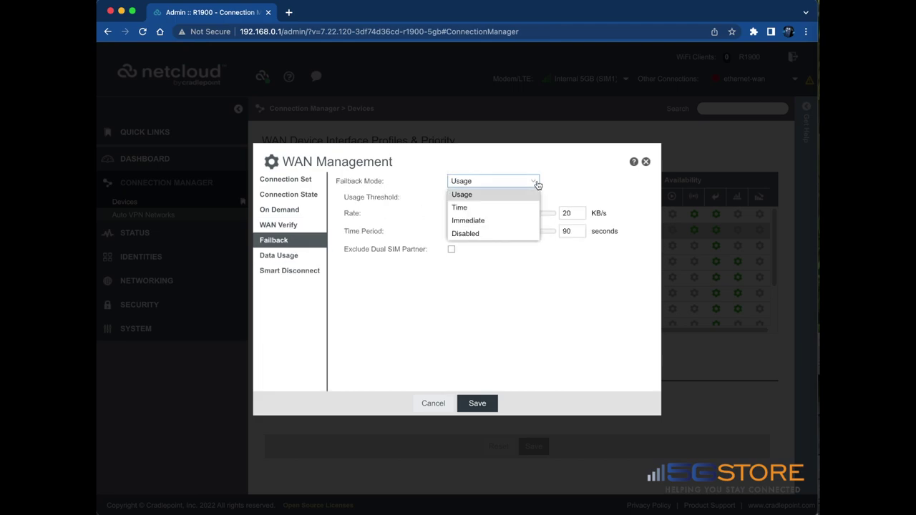
- Keep Usage failback for the SIM1 modem and save its WAN management settings
click(537, 185)
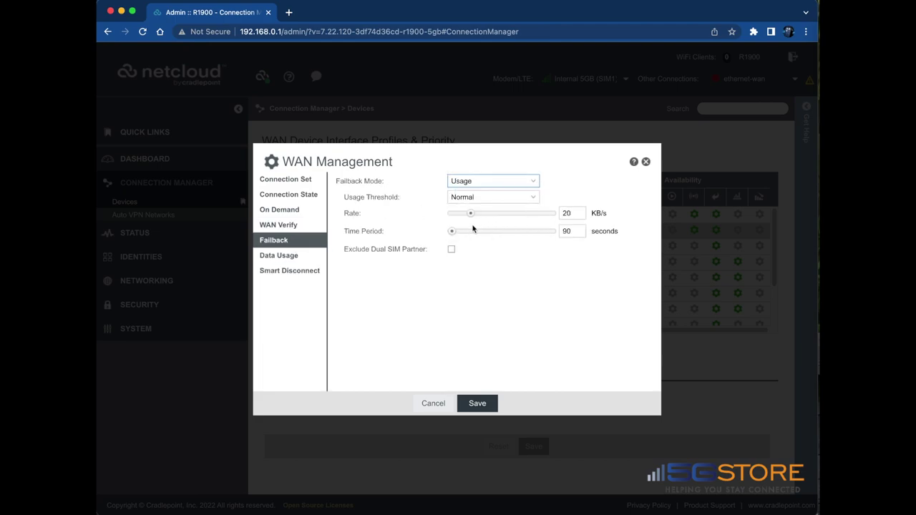
click(477, 403)
click(460, 304)
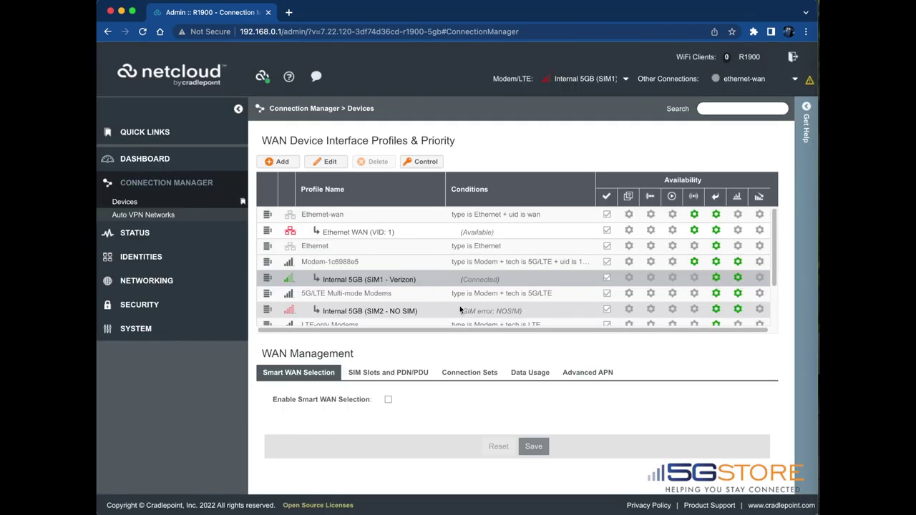